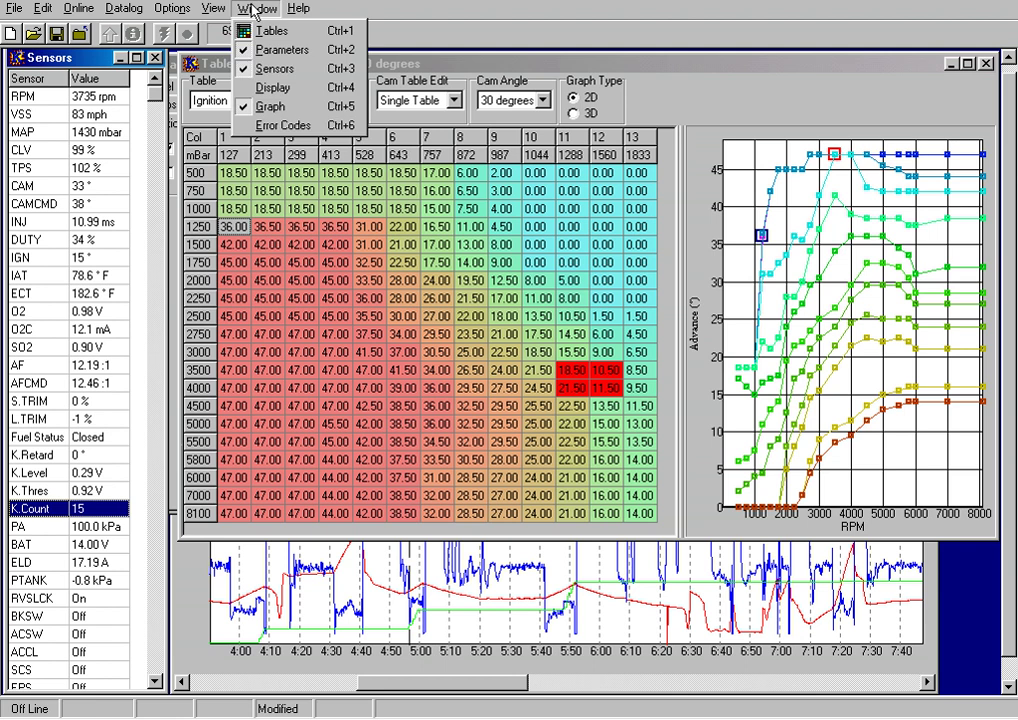
- Turn on flashing the MIL when knock is detected in the knock sensor parameters, and close the parameters window
left_click(207, 42)
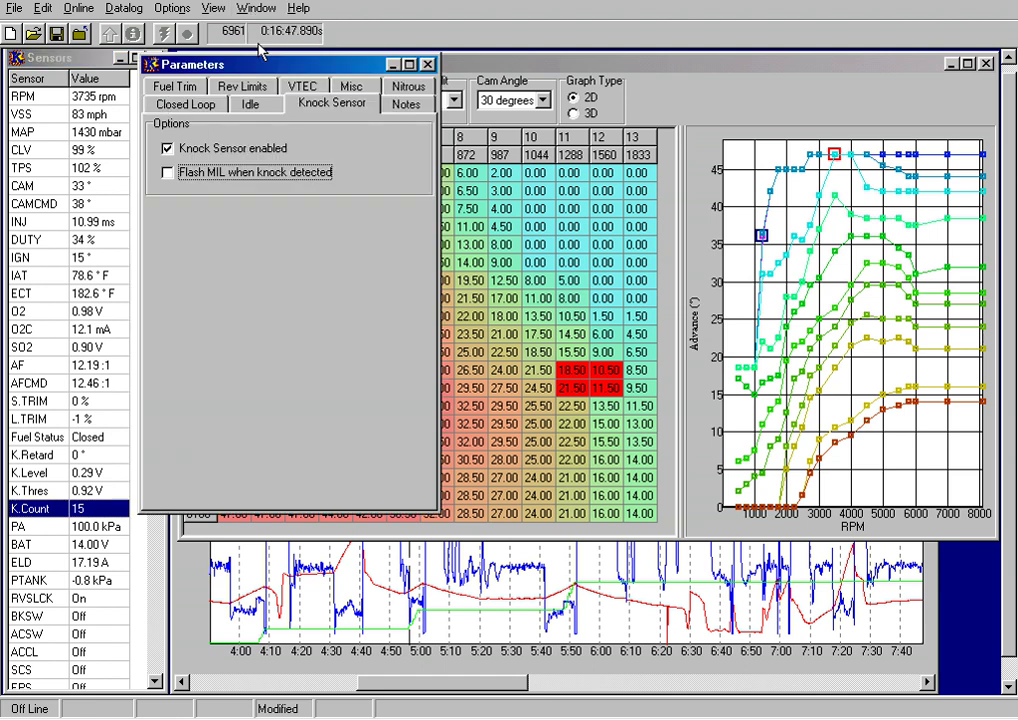
left_click(168, 174)
left_click(427, 64)
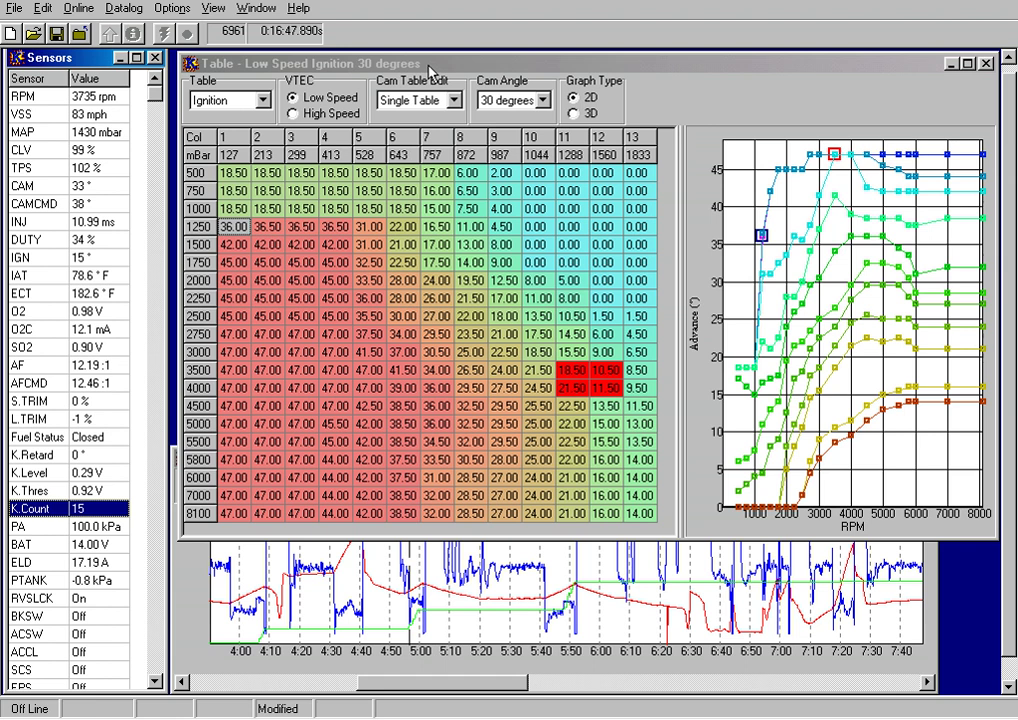
- Inspect the datalog at the knock count rises around 5:03 and 5:45 to 5:48, examining sensor values and the active ignition cells
left_click(420, 590)
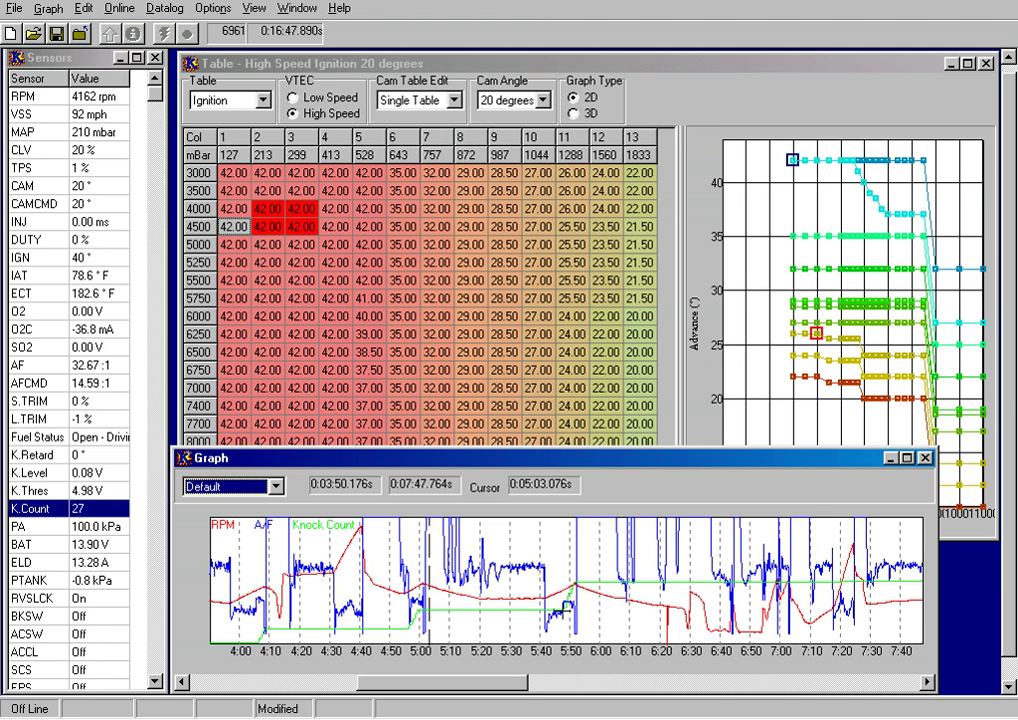
left_click(563, 611)
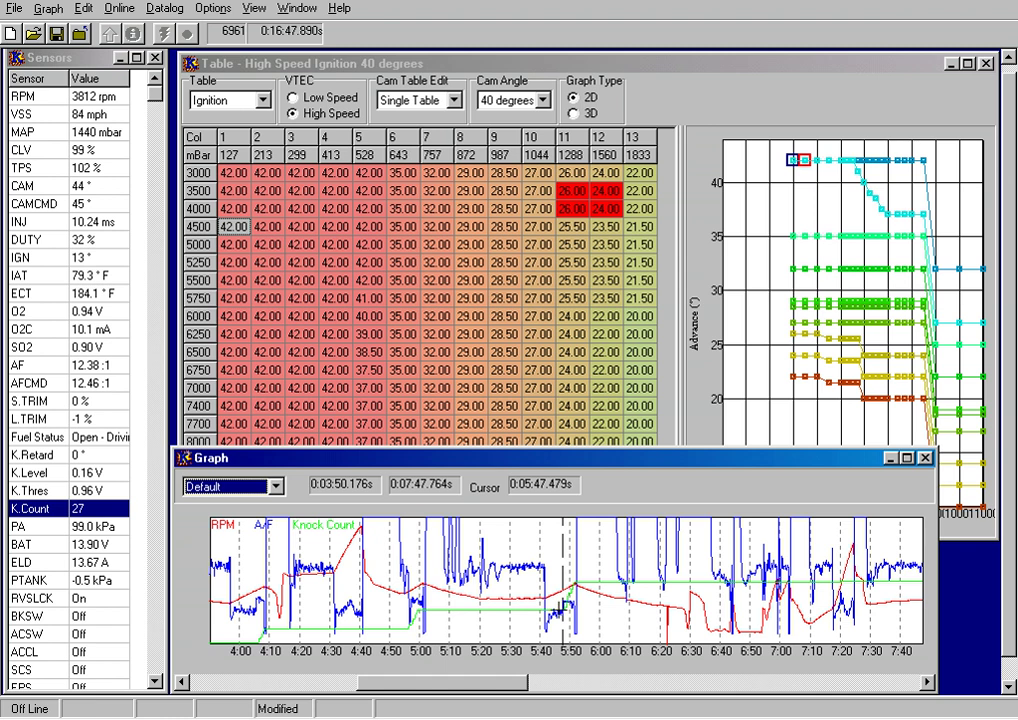
left_click(557, 608)
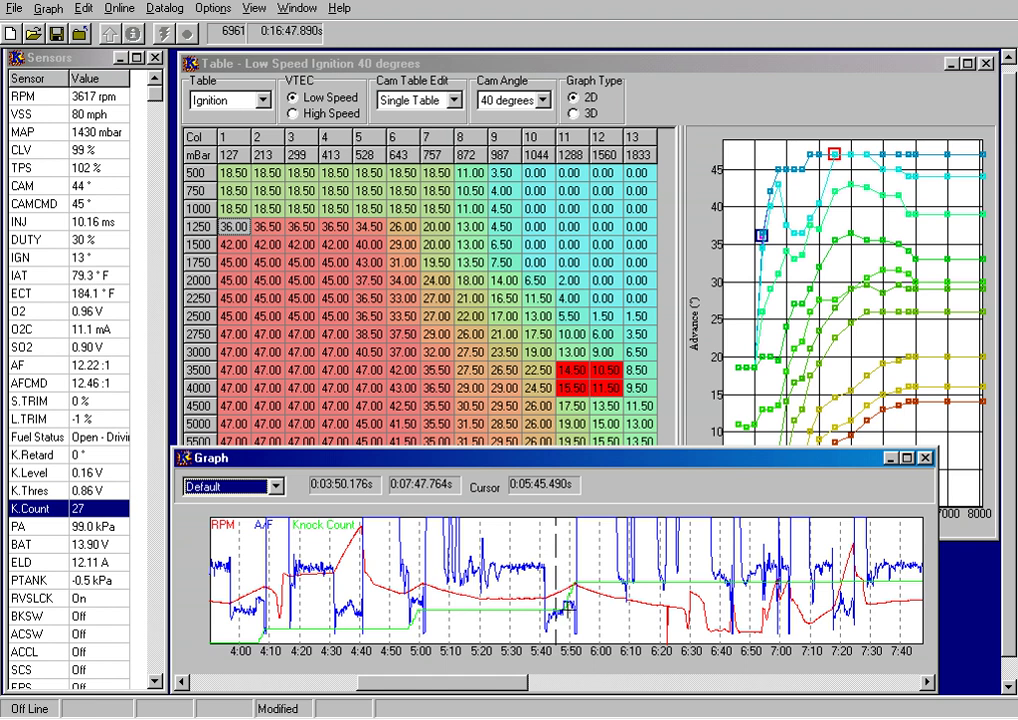
left_click(562, 599)
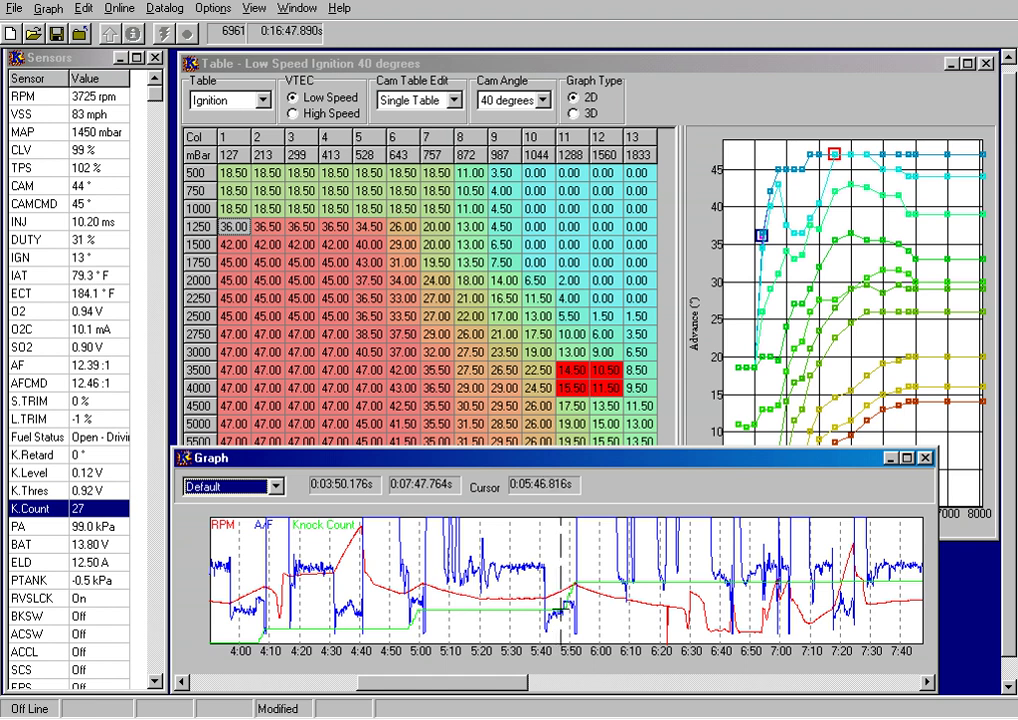
key("Right")
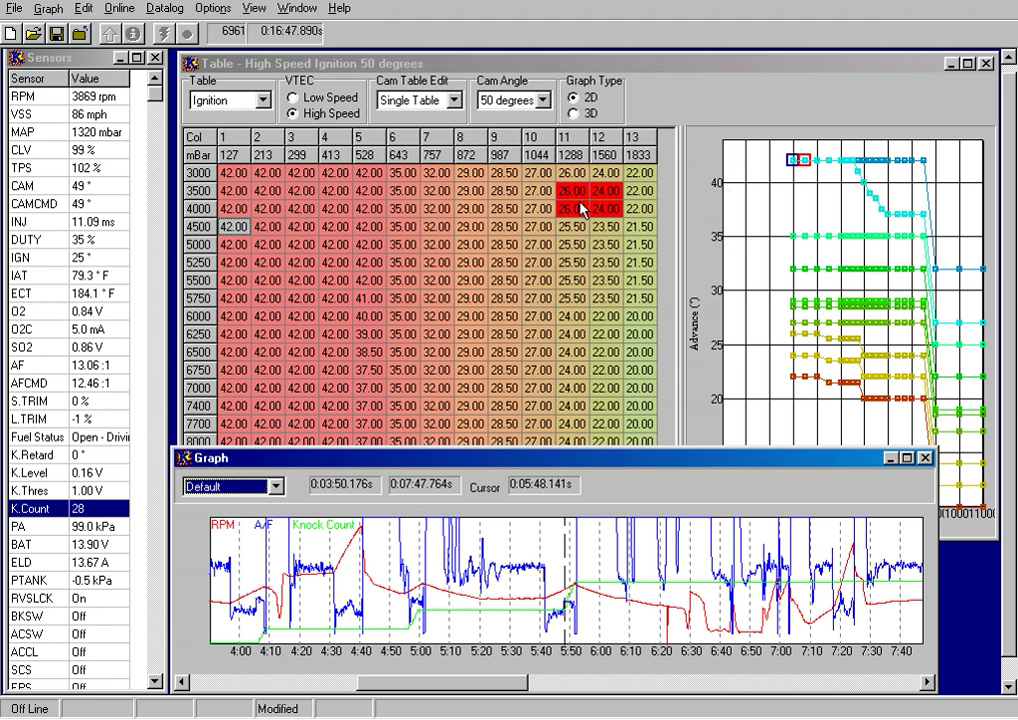
- Reduce the high-speed 50-degree ignition values by 2 in load columns 11 to 13 for the 3000 to 5750 rpm rows
left_click(641, 300)
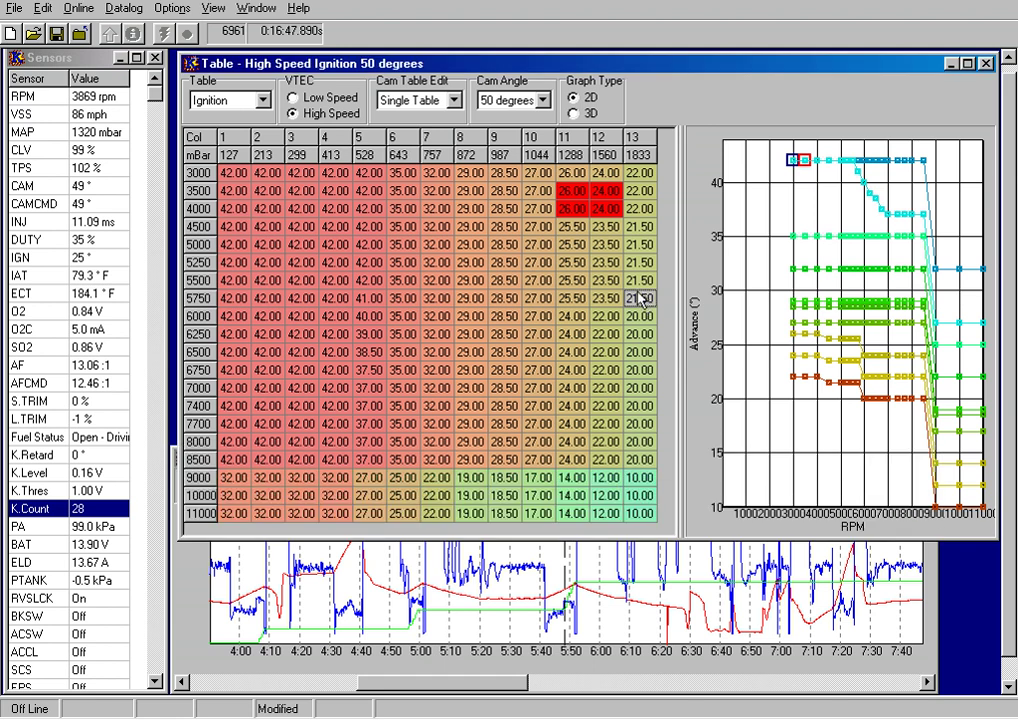
left_click_drag(641, 300, 582, 184)
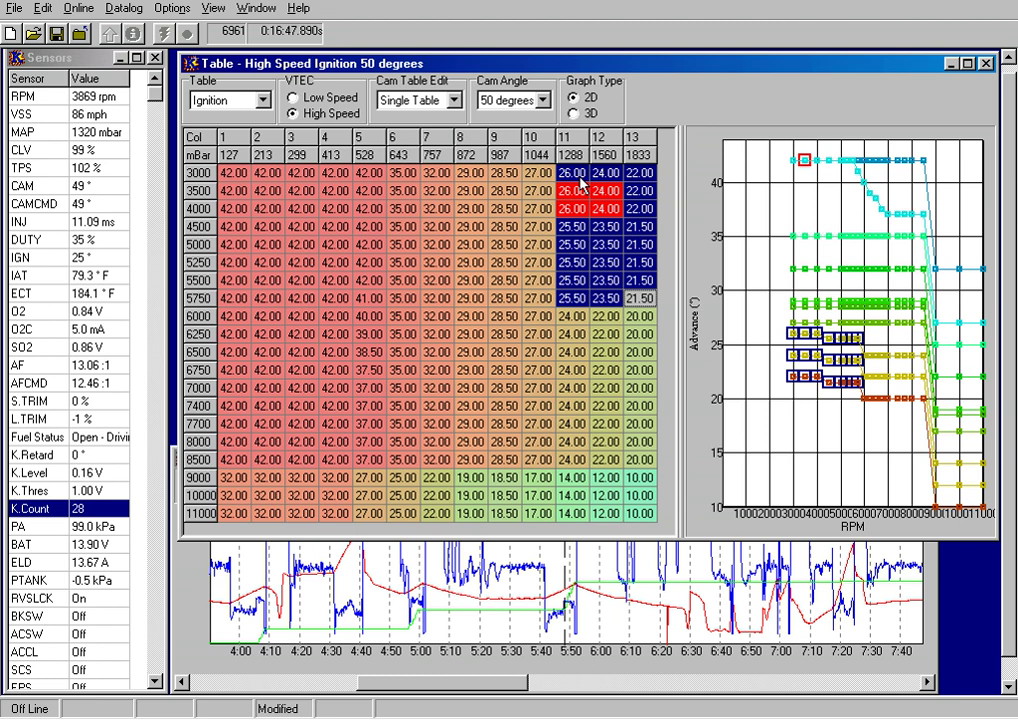
key("ctrl+a")
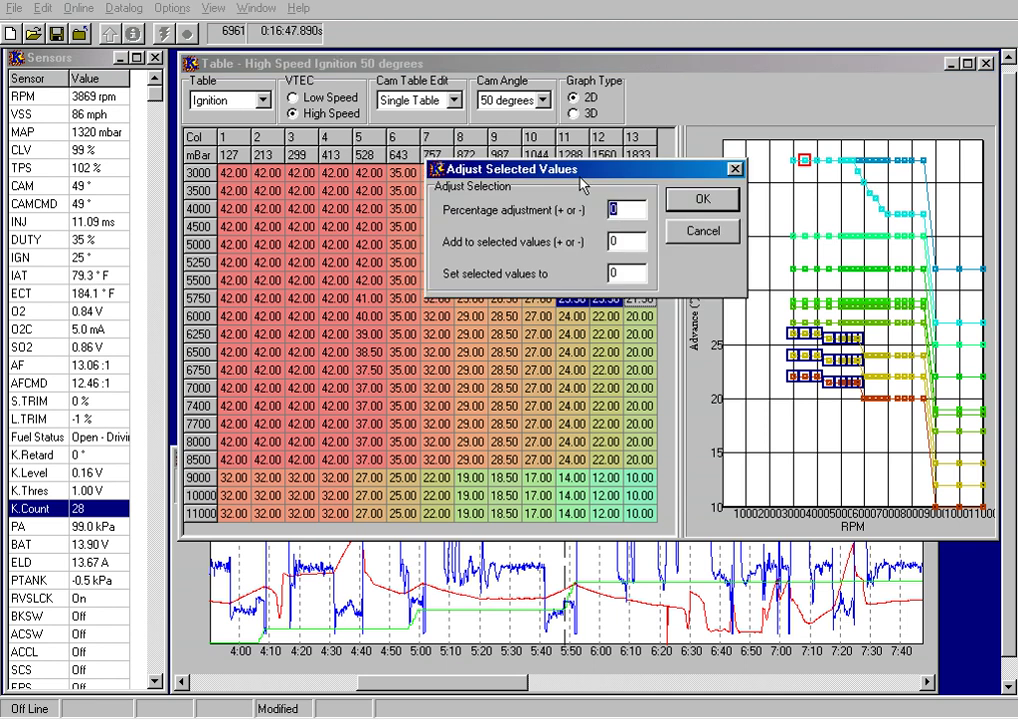
key("Tab")
type("-2")
key("Return")
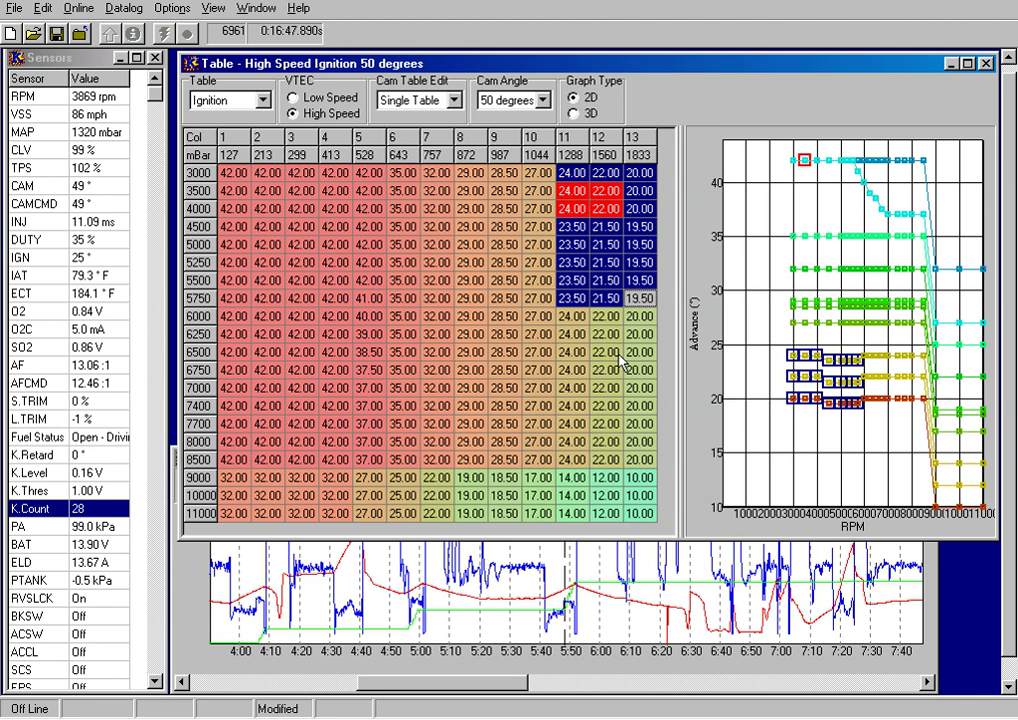
left_click(606, 315)
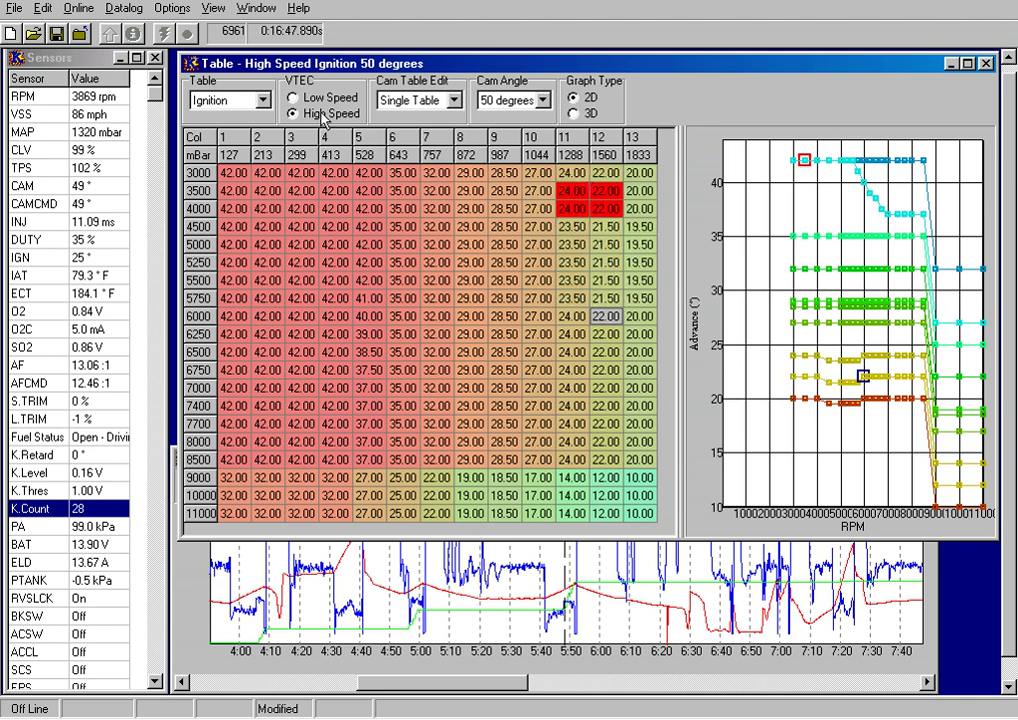
- Show the low-speed ignition table for 50 degrees and select load columns 10 to 13 across all rpm rows
left_click(291, 99)
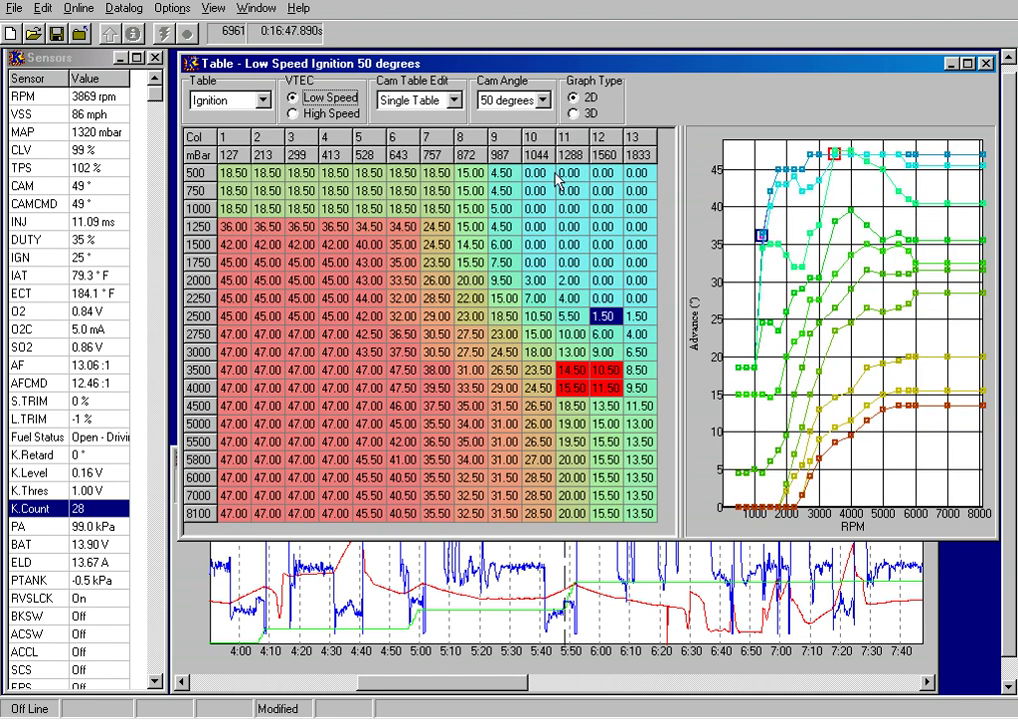
left_click_drag(537, 173, 645, 520)
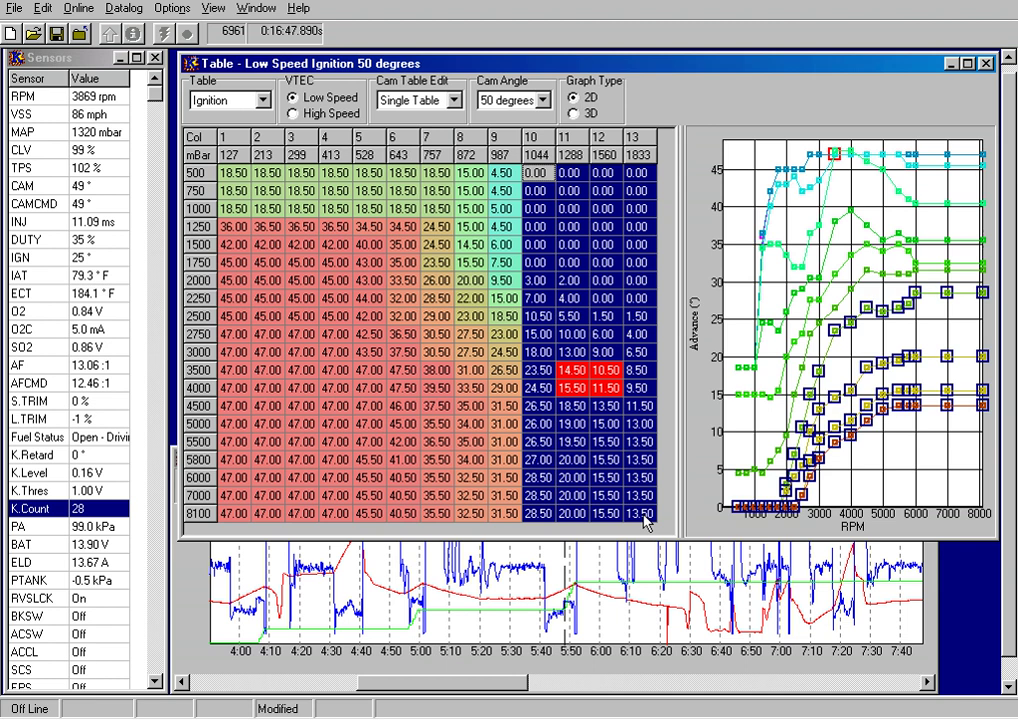
key("a")
key("Tab")
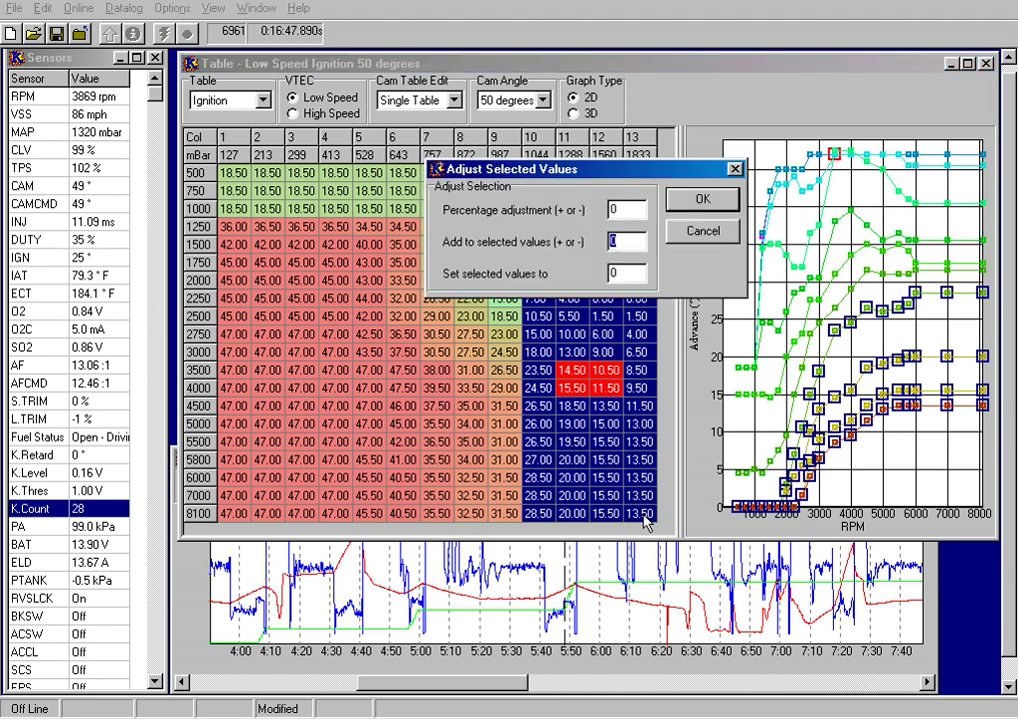
key("Return")
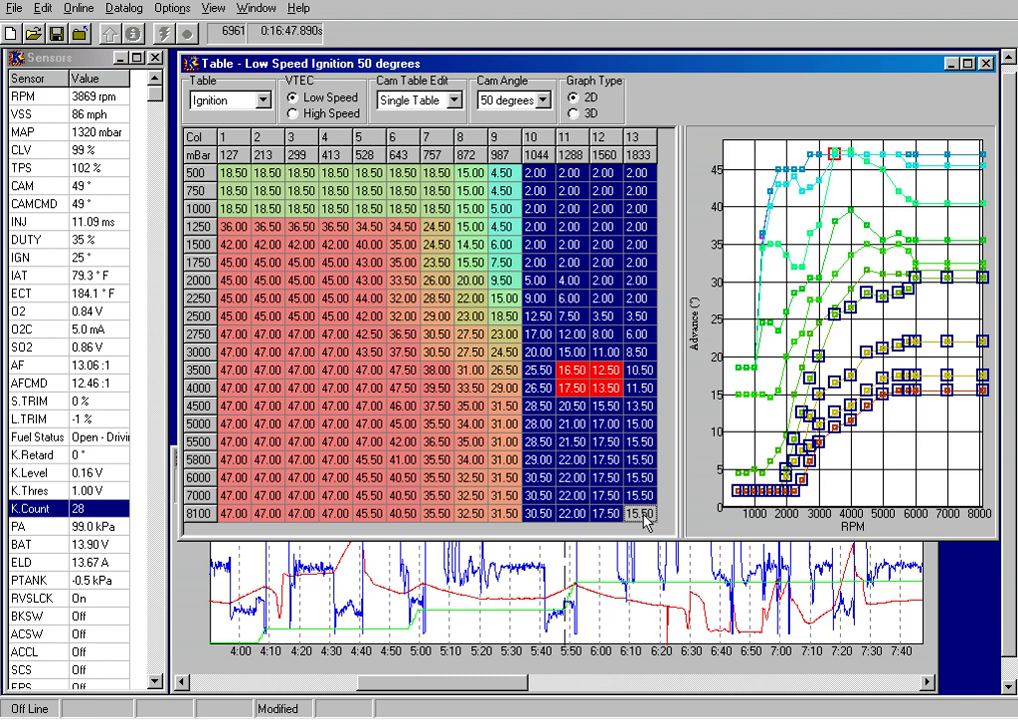
key("ctrl+a")
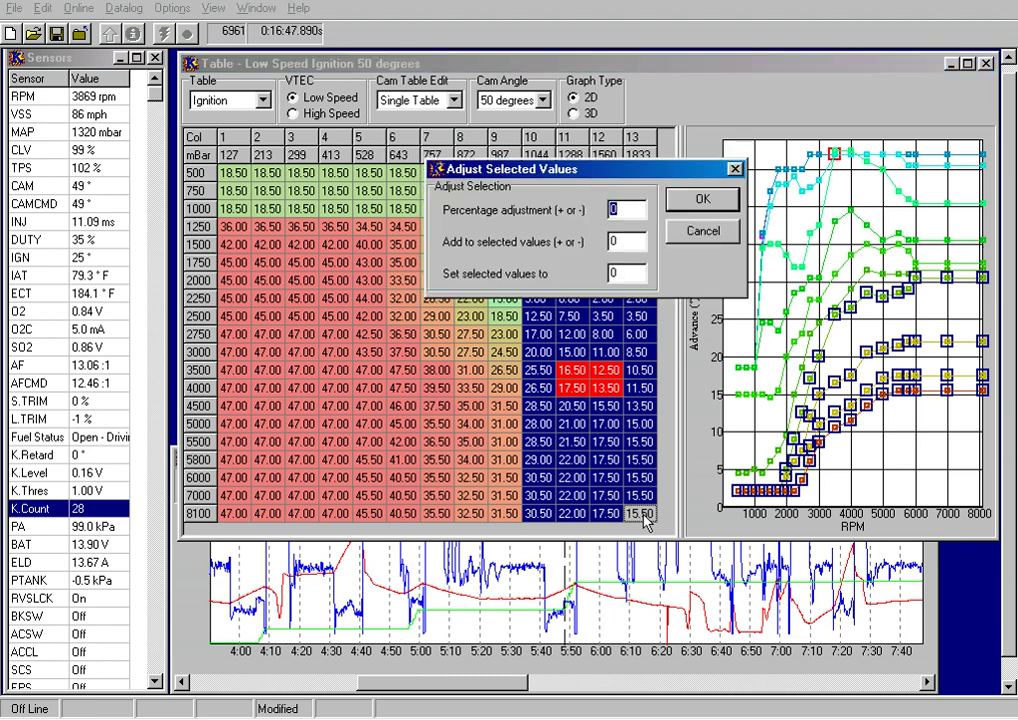
key("Tab")
key("BackSpace")
type("-2")
key("Return")
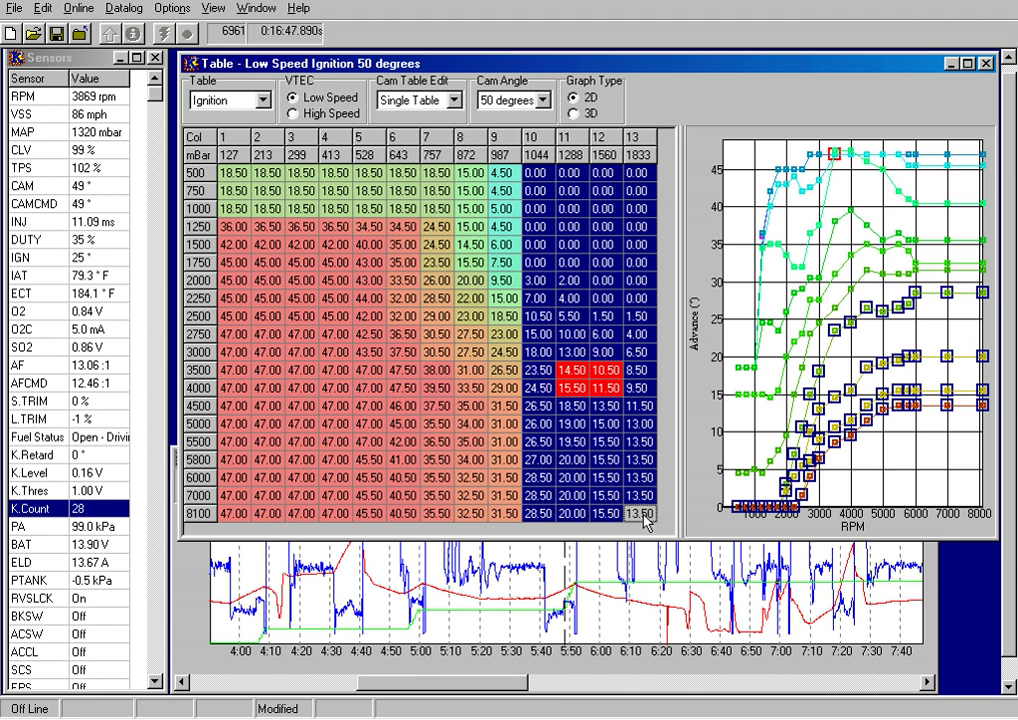
- Reduce the selected low-speed 50-degree ignition values in load columns 10 to 13 by 2 across all rpm rows
key("ctrl+a")
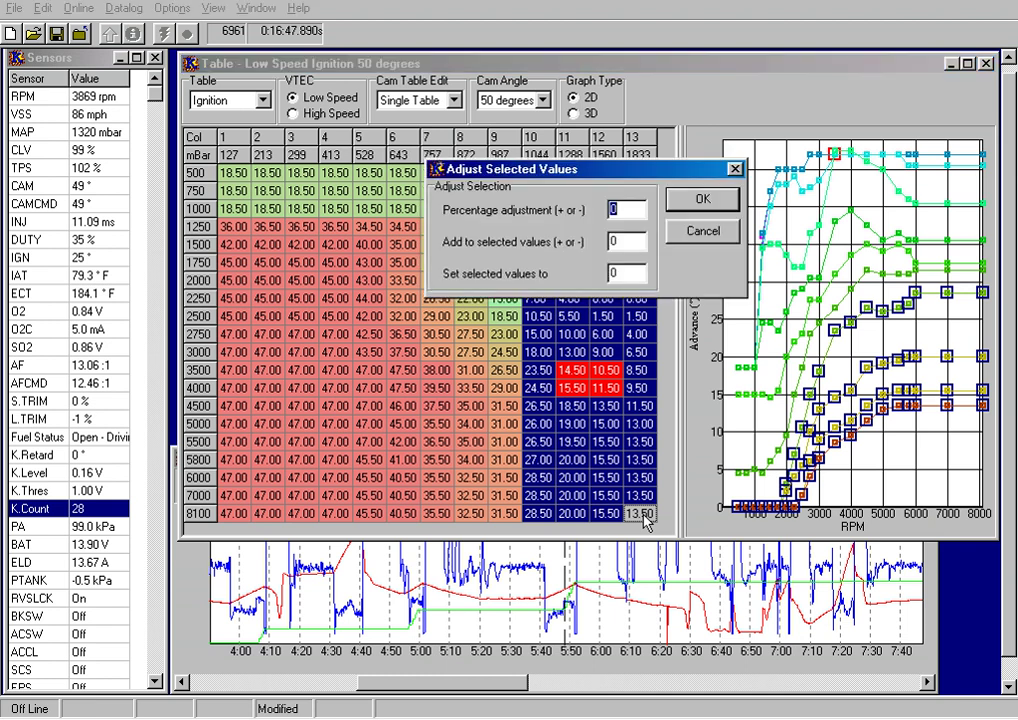
key("Tab")
key("Return")
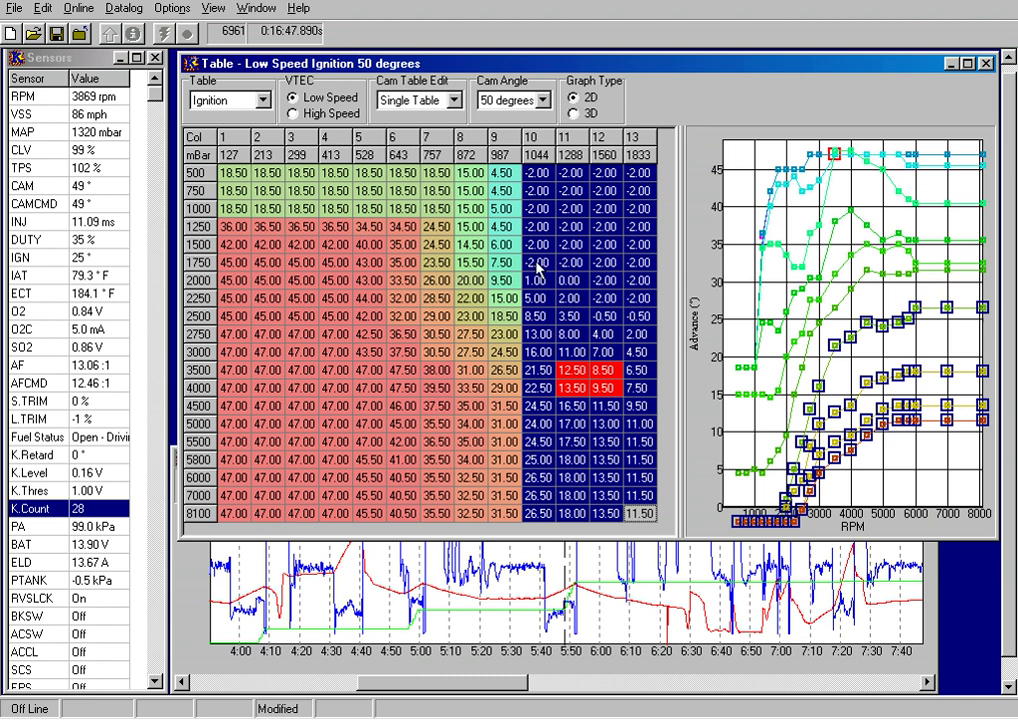
- Select load columns 7 to 10 across all rpm rows in the low-speed 50-degree ignition table
left_click(543, 174)
left_click_drag(543, 178, 436, 528)
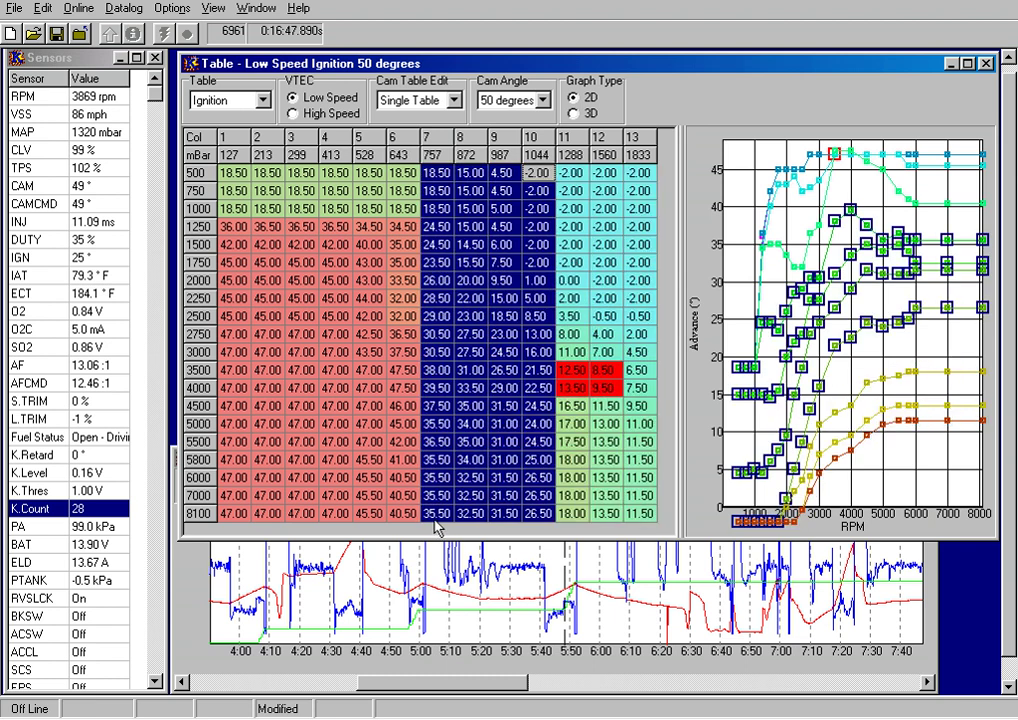